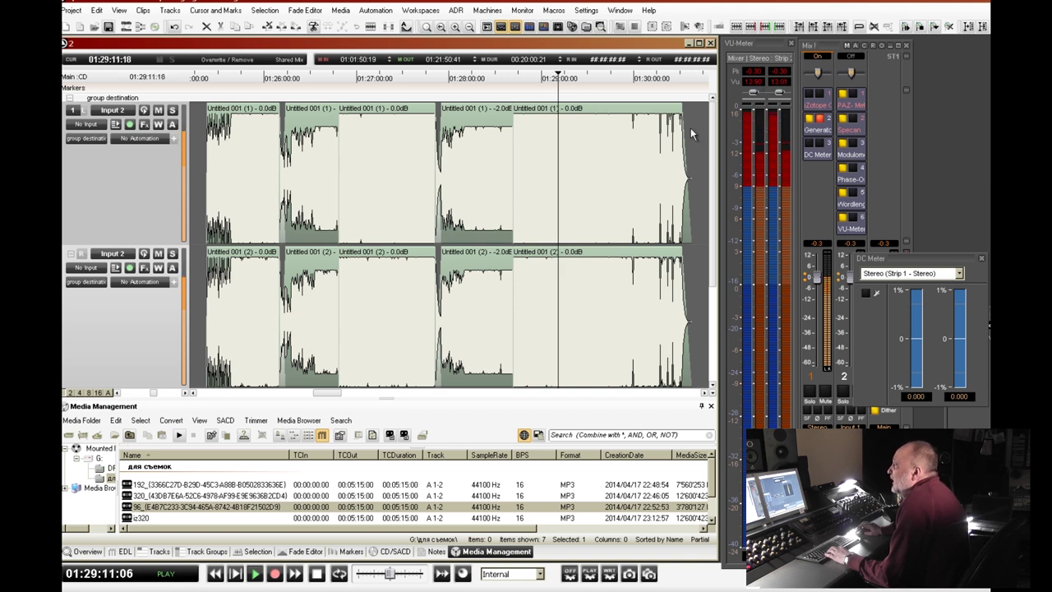
# Stop playback, select the whole Untitled 001 clip group and mix the selection down to MP3 at a constant bitrate of 320 kbps
pyautogui.press('space')
pyautogui.hotkey('ctrl', 'a')
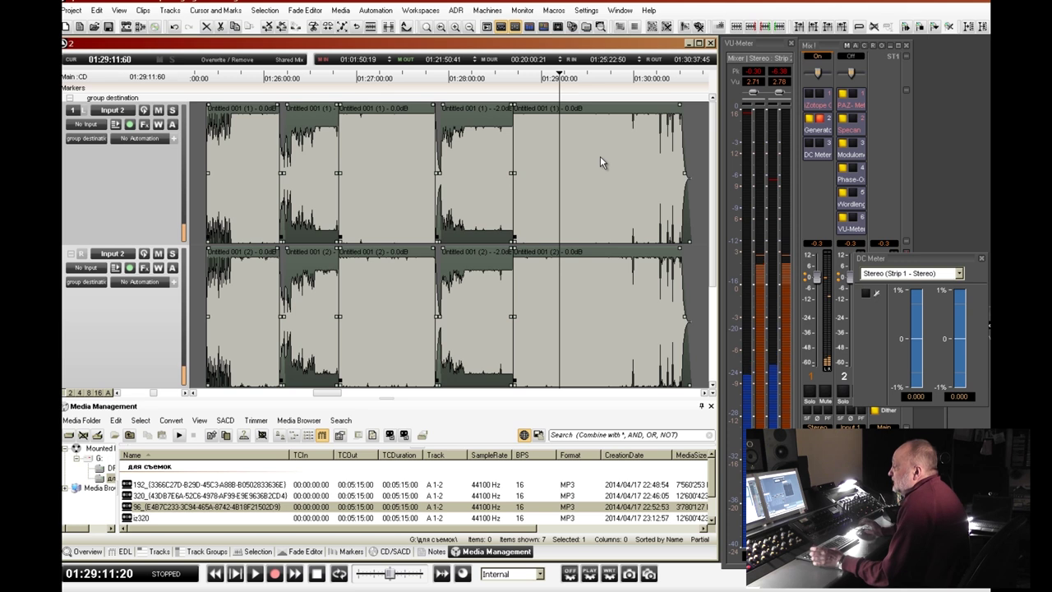
pyautogui.hotkey('ctrl', 'm')
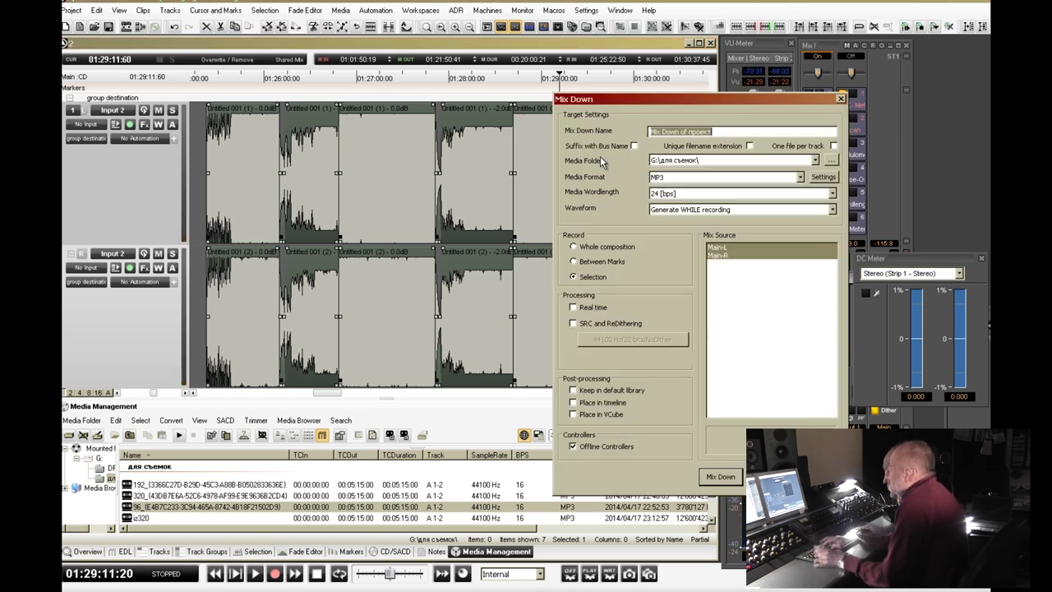
pyautogui.click(821, 178)
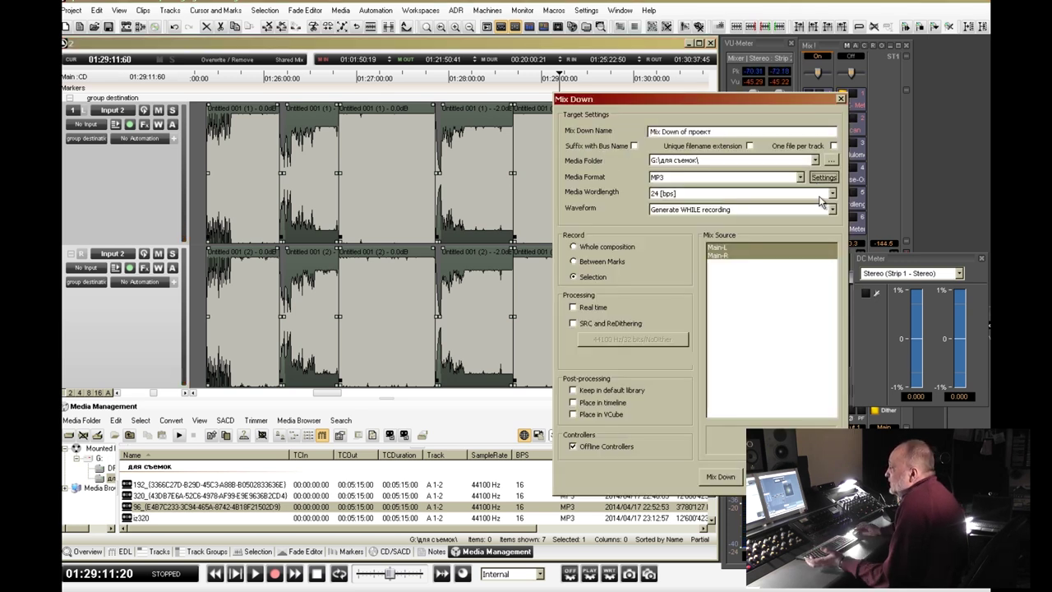
pyautogui.click(816, 240)
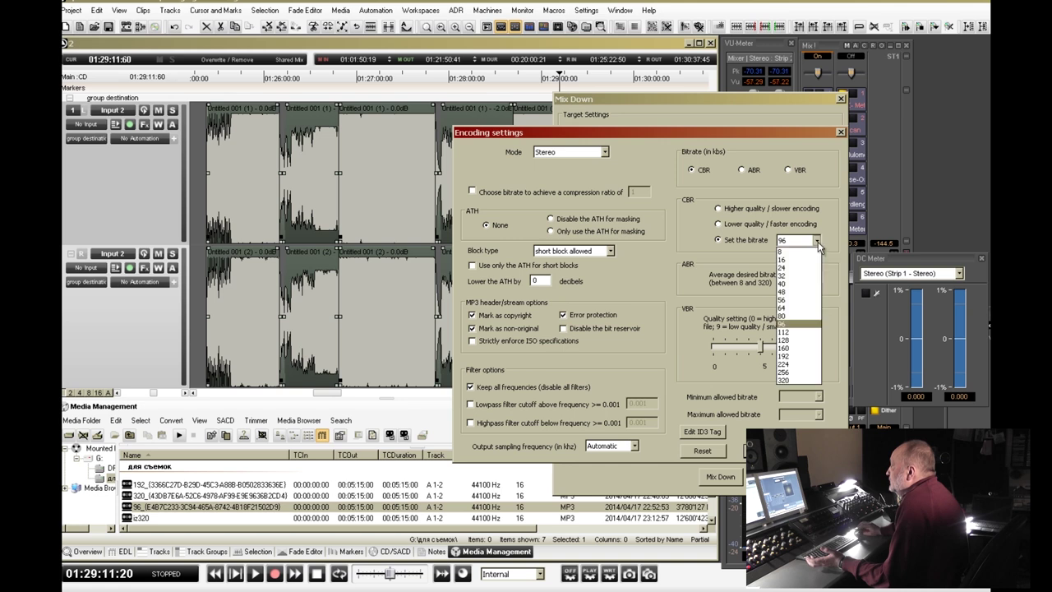
pyautogui.click(797, 380)
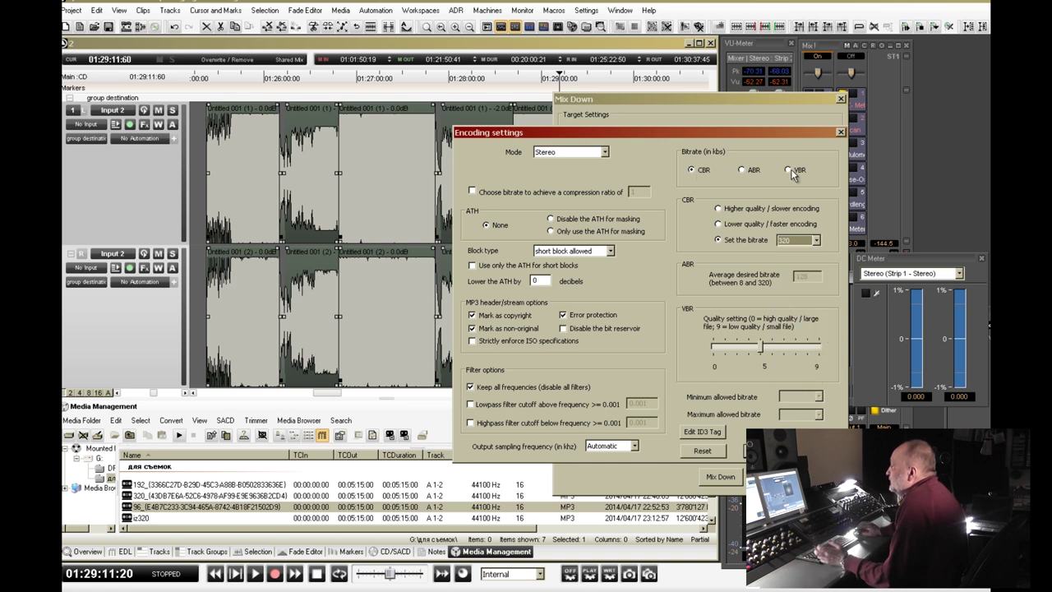
pyautogui.click(815, 428)
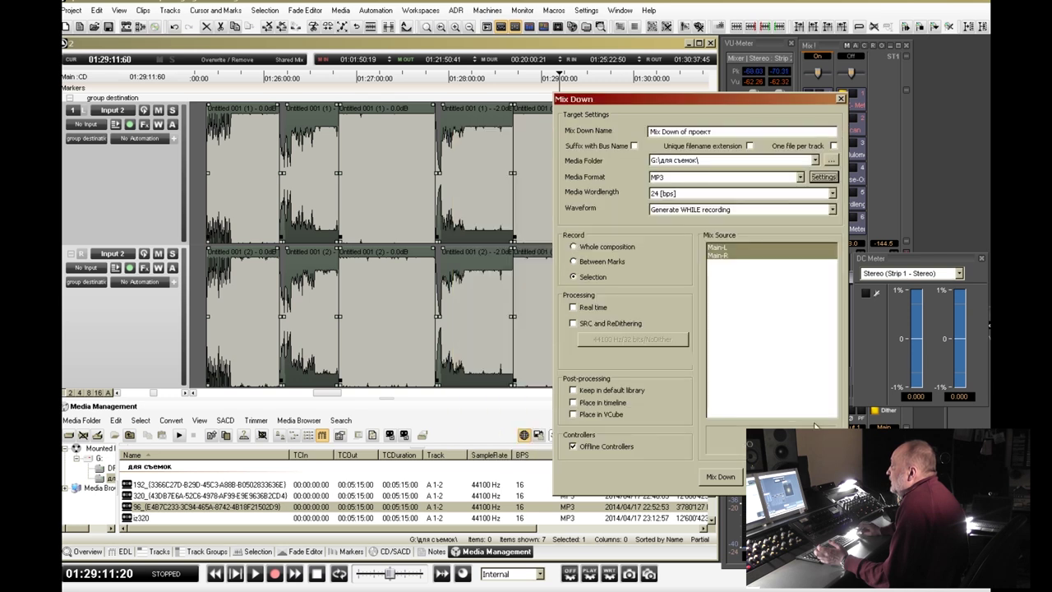
pyautogui.click(721, 477)
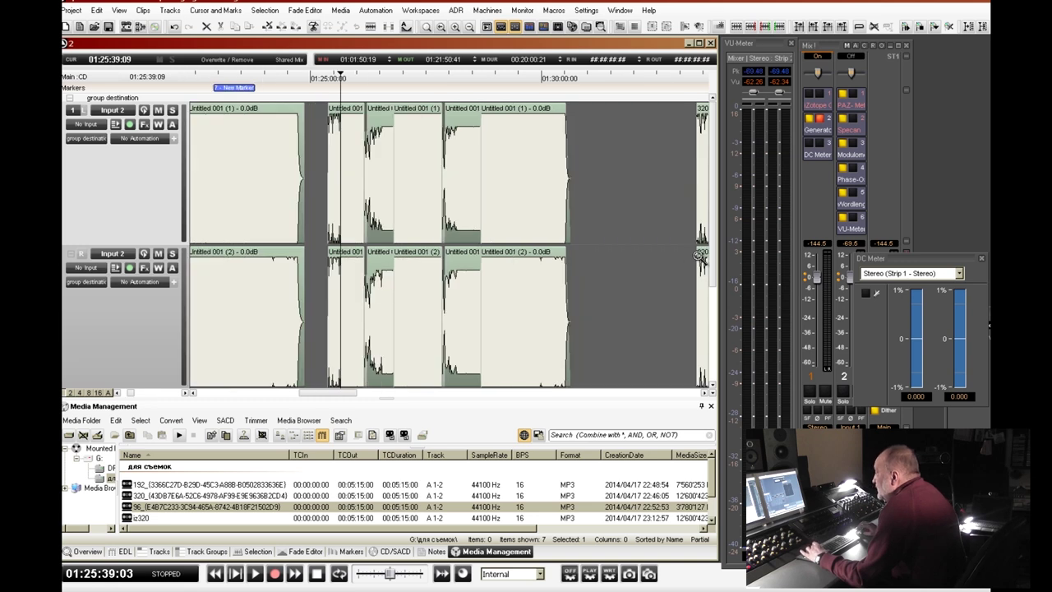
# Fit the 320 clip in the timeline and play it from about 01:33:42 and again near its middle, watching the peak meters
pyautogui.click(698, 256)
pyautogui.scroll(-2, 650, 257)
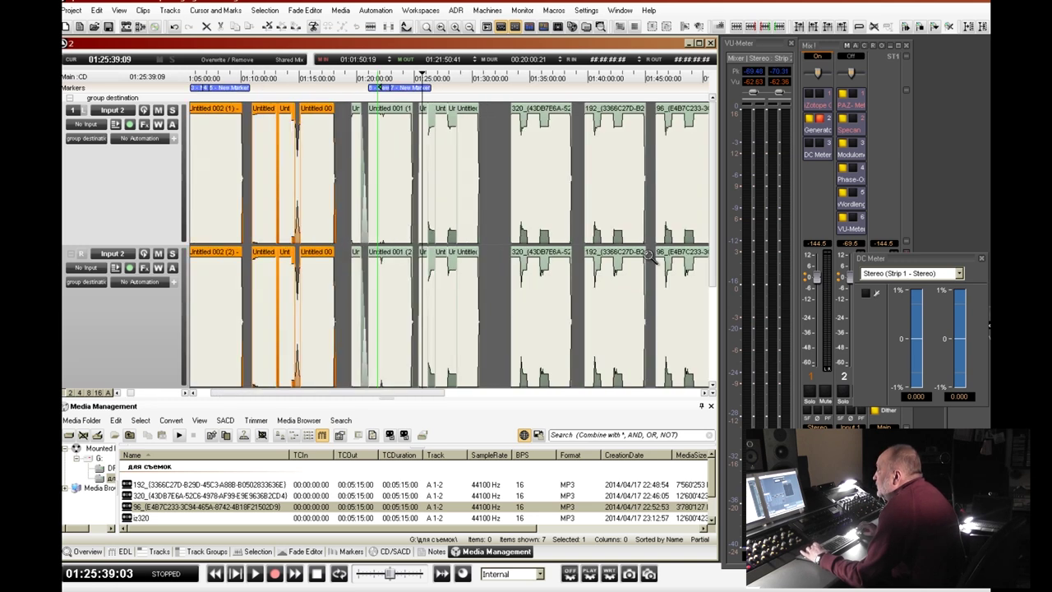
pyautogui.click(548, 178)
pyautogui.hotkey('ctrl', 'f')
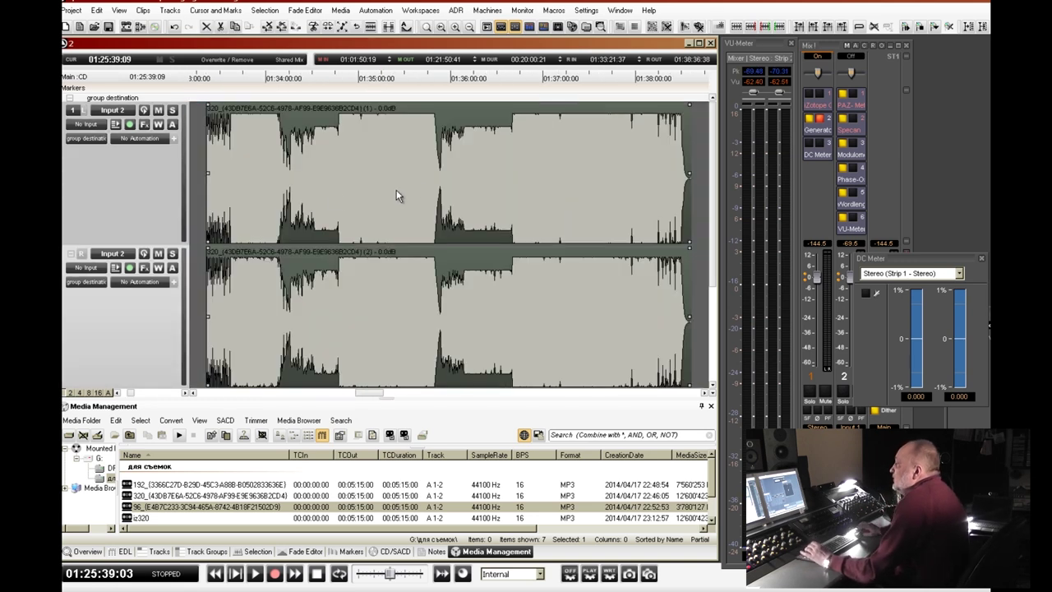
pyautogui.click(196, 164)
pyautogui.click(239, 99)
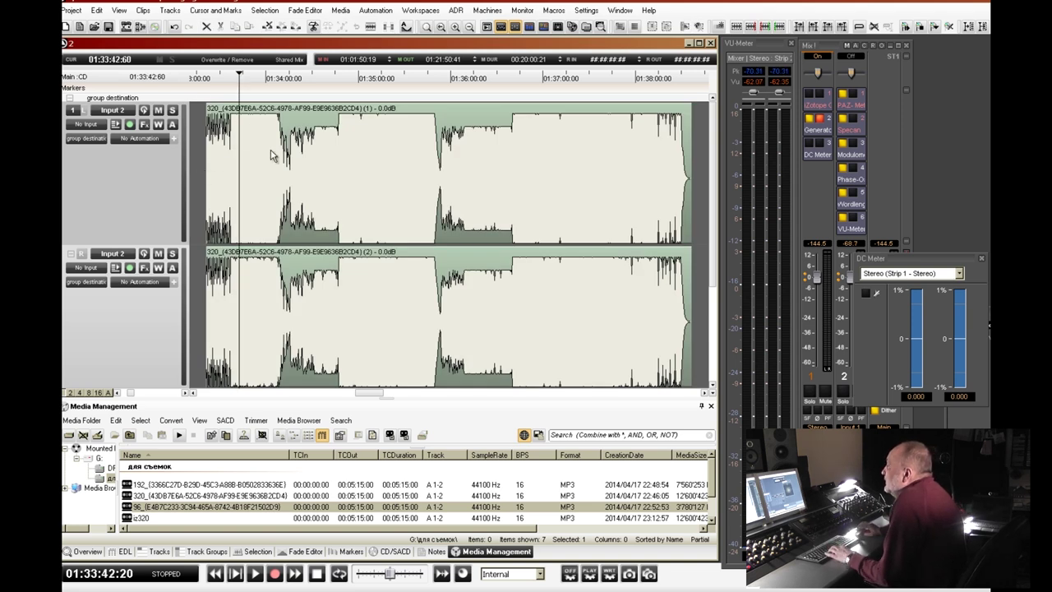
pyautogui.press('space')
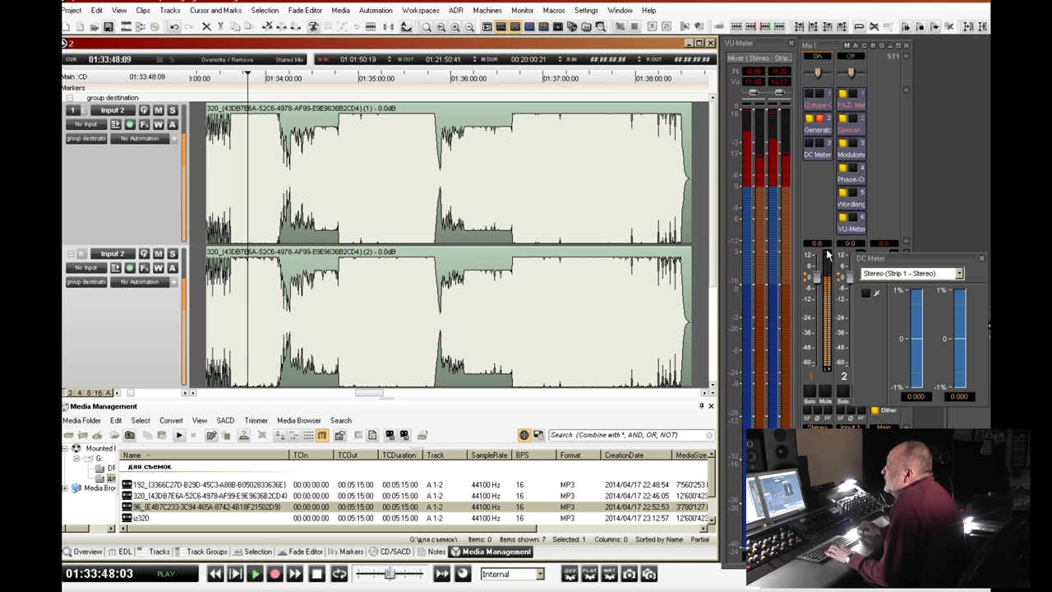
pyautogui.click(406, 92)
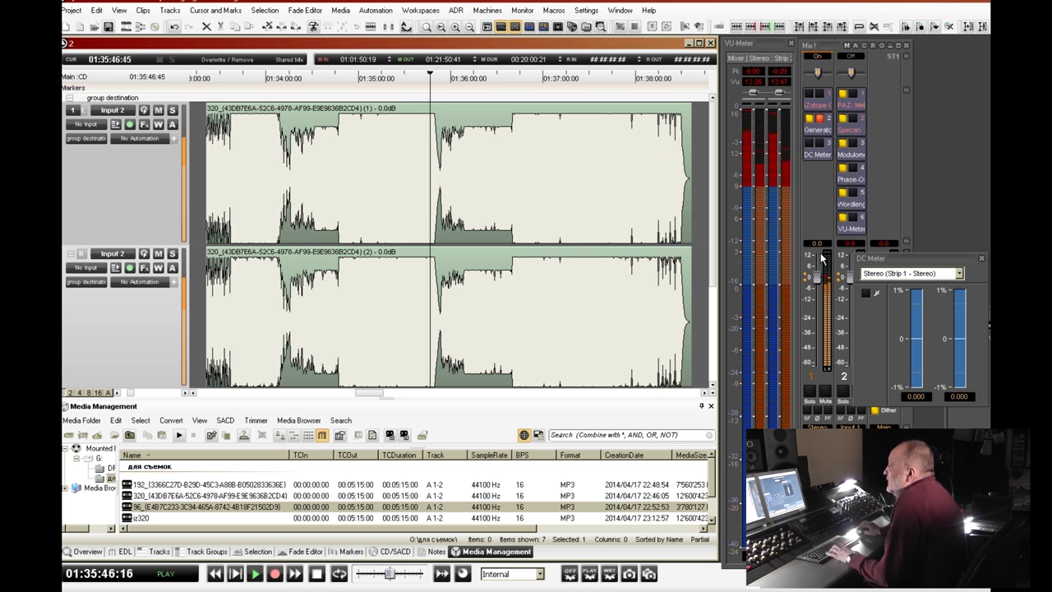
pyautogui.press('space')
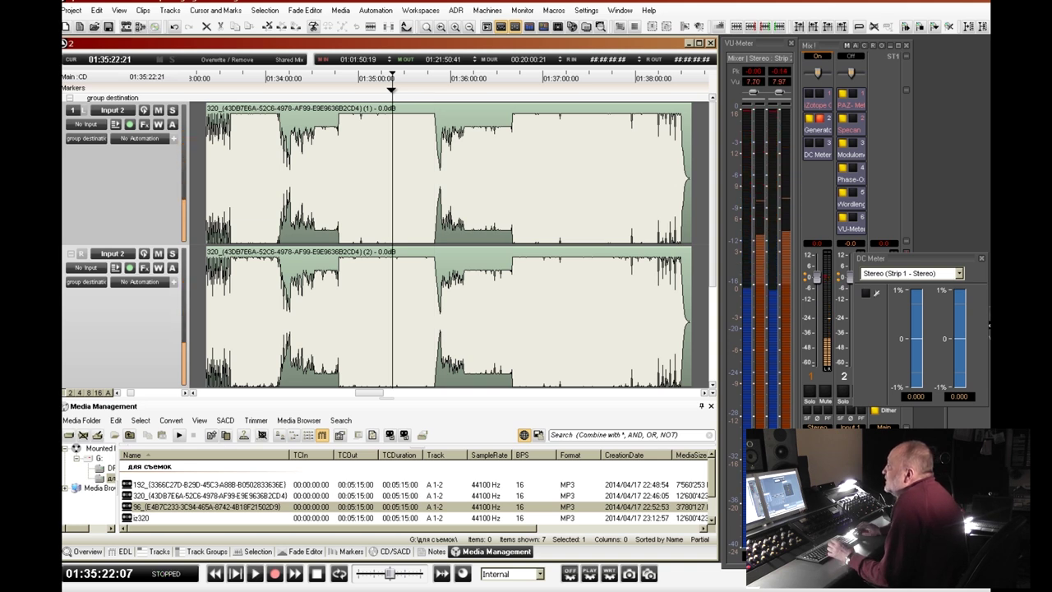
# Reset the strip's peak indicator and play the 320 clip from about 01:37:28 to check its peaks
pyautogui.click(813, 242)
pyautogui.click(586, 81)
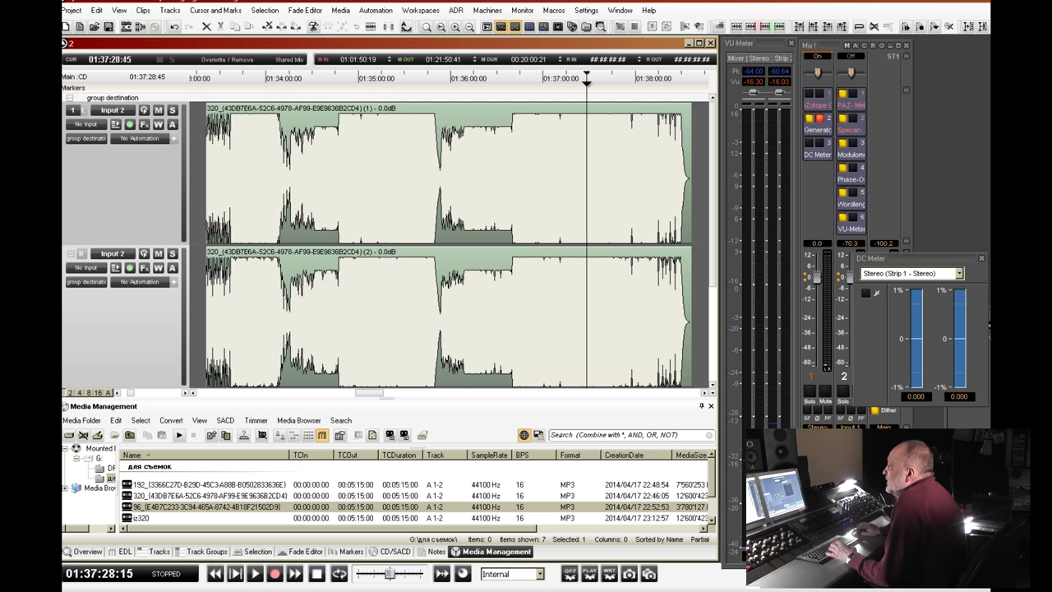
pyautogui.press('space')
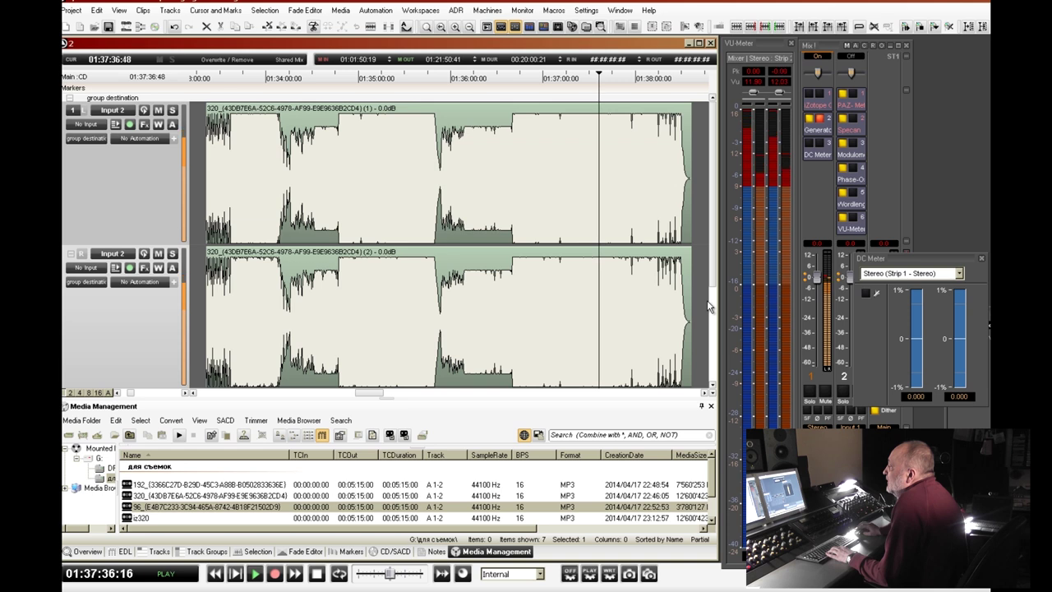
pyautogui.press('space')
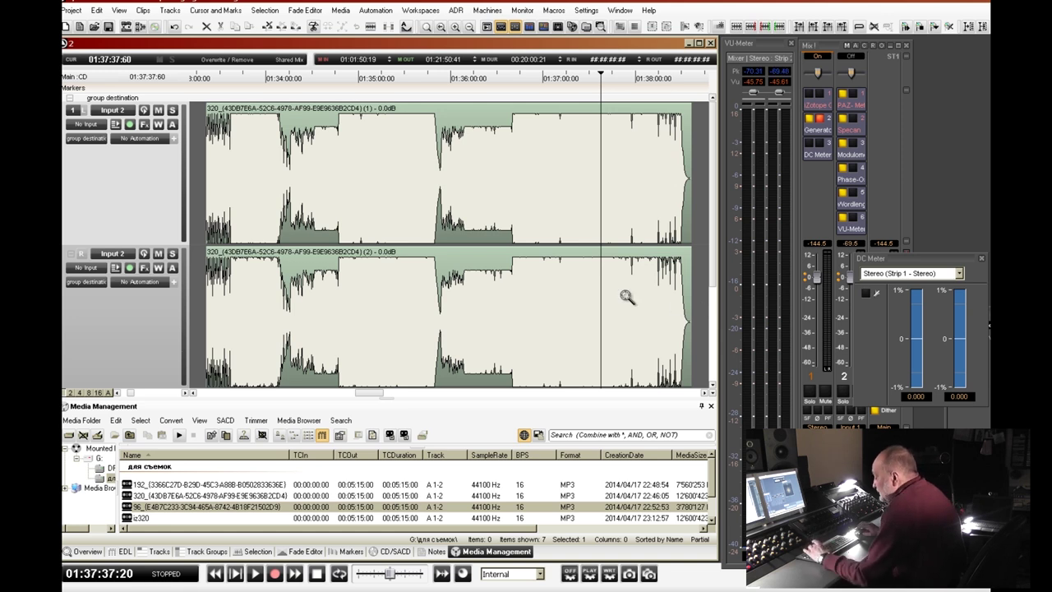
# Select the Untitled 001 clip group again and mix it down to MP3 at a constant bitrate of 192 kbps
pyautogui.scroll(-2, 626, 295)
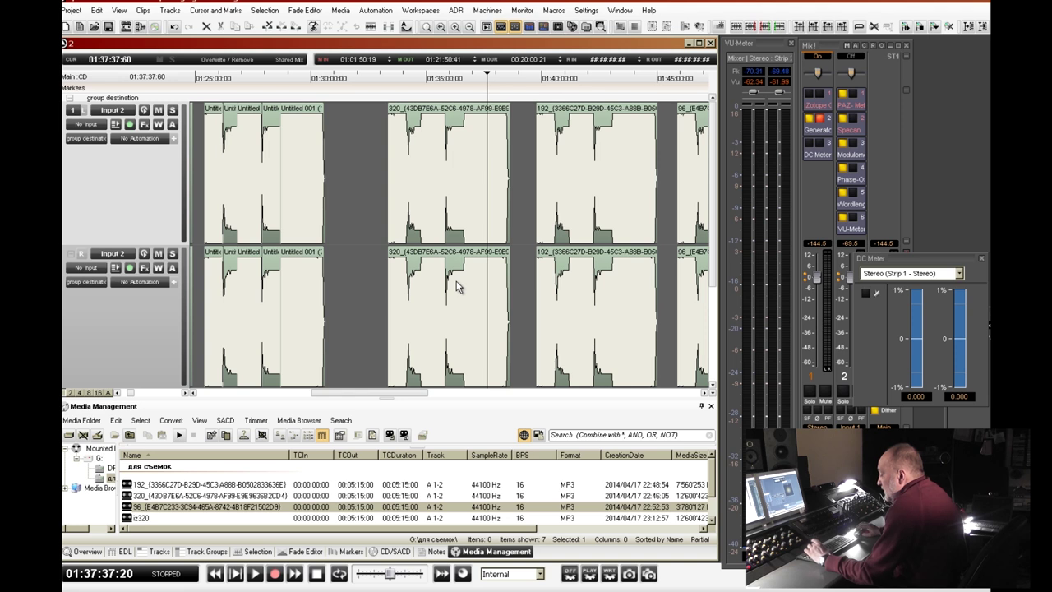
pyautogui.scroll(-1, 458, 285)
pyautogui.click(364, 196)
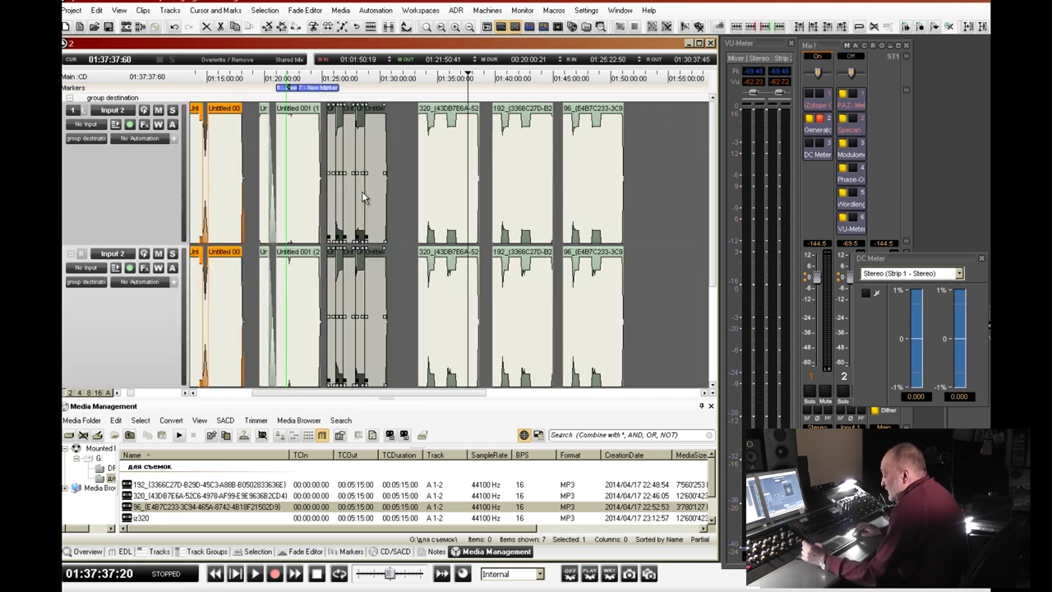
pyautogui.press('m')
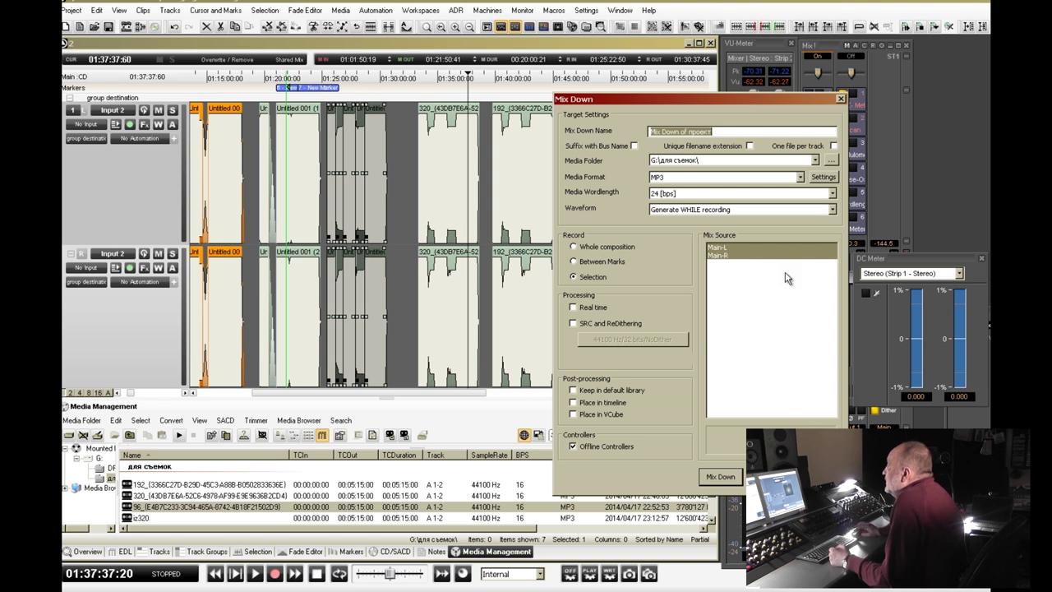
pyautogui.click(822, 177)
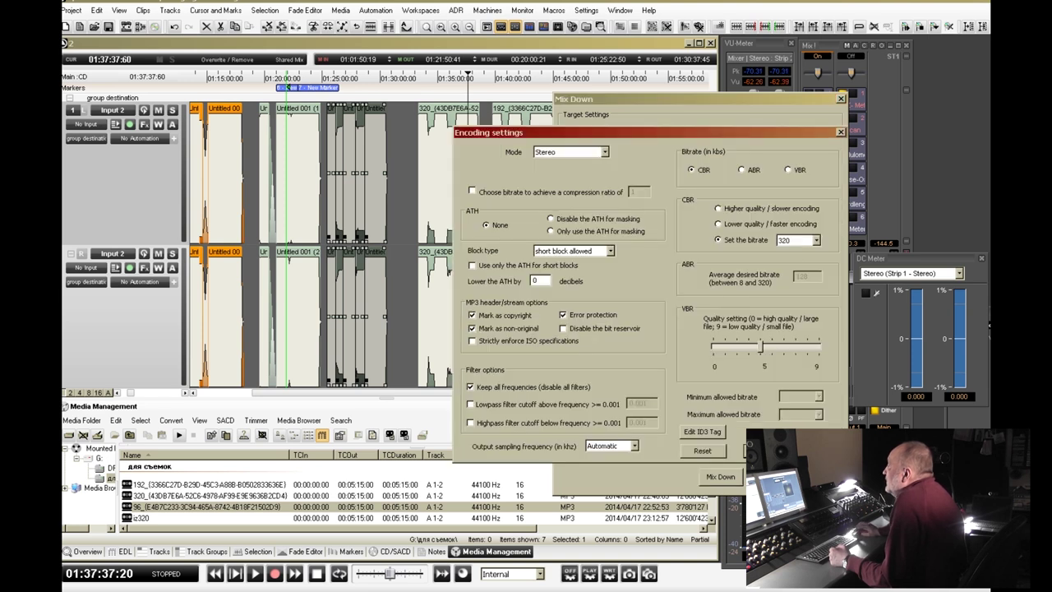
pyautogui.click(816, 240)
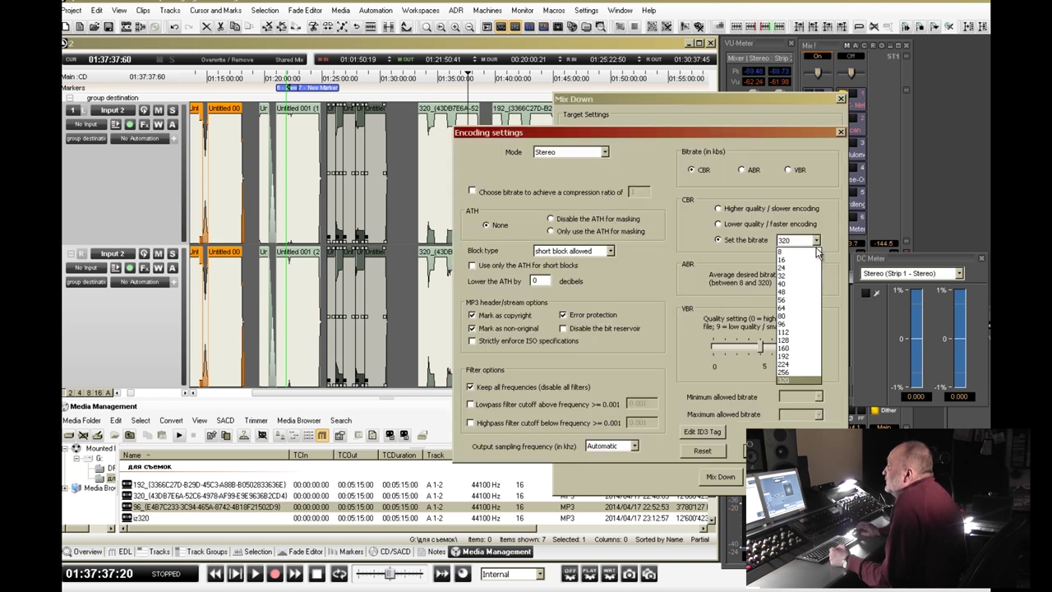
pyautogui.click(816, 356)
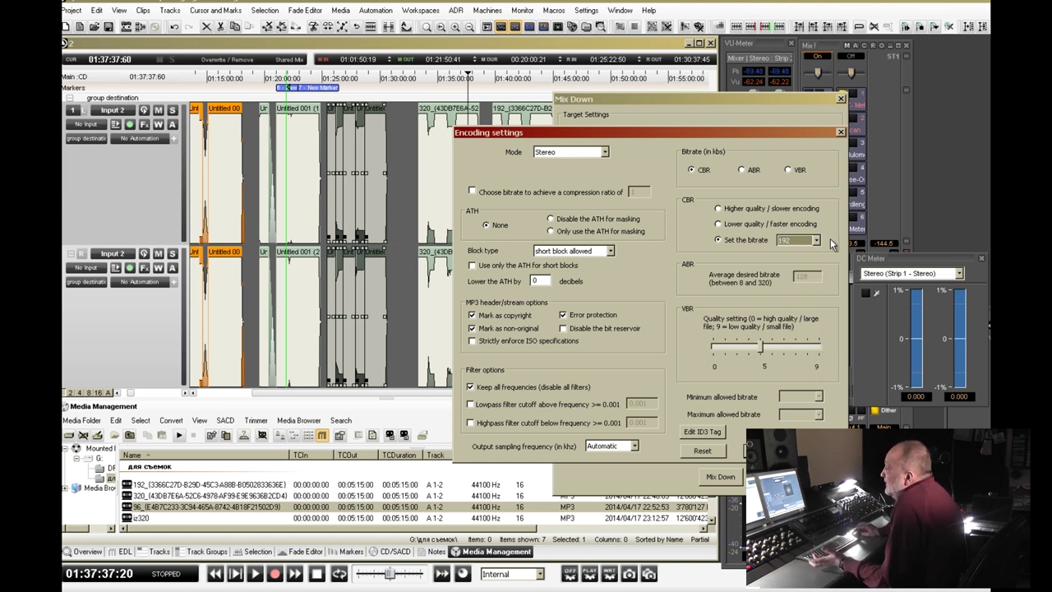
pyautogui.click(818, 240)
pyautogui.click(820, 240)
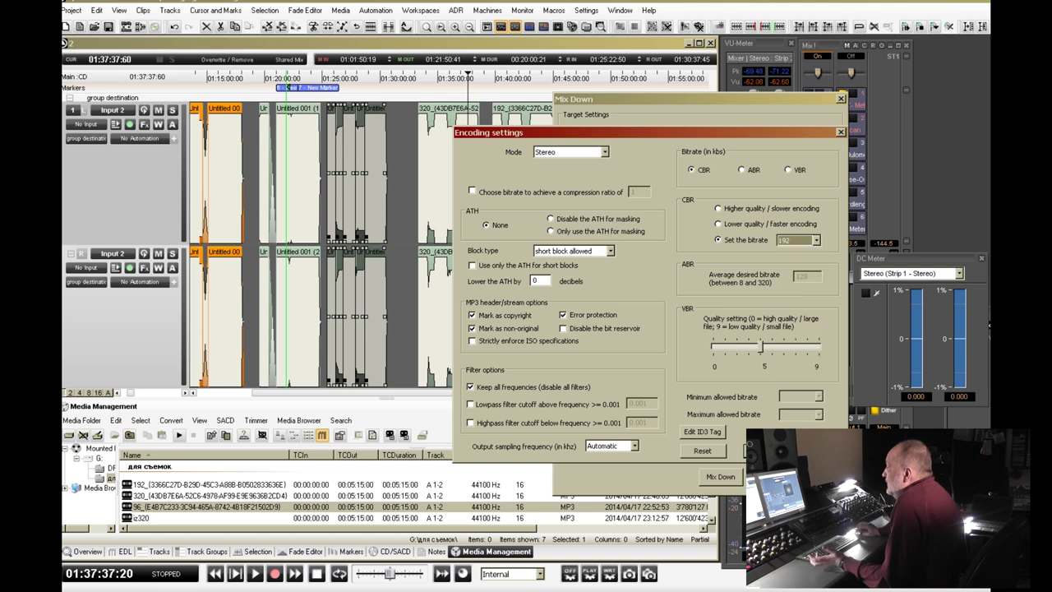
pyautogui.click(766, 450)
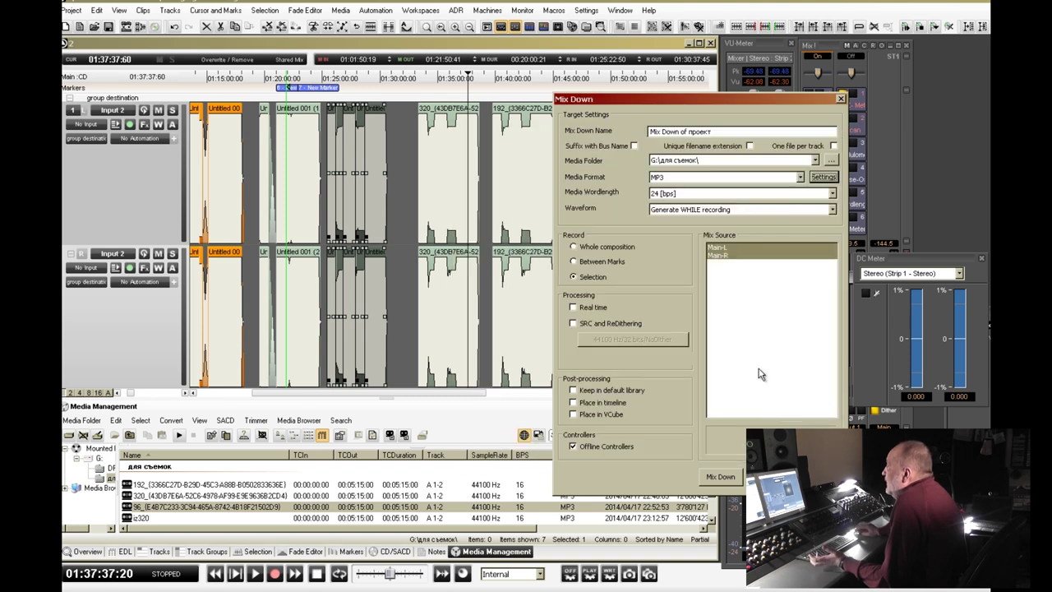
pyautogui.click(723, 477)
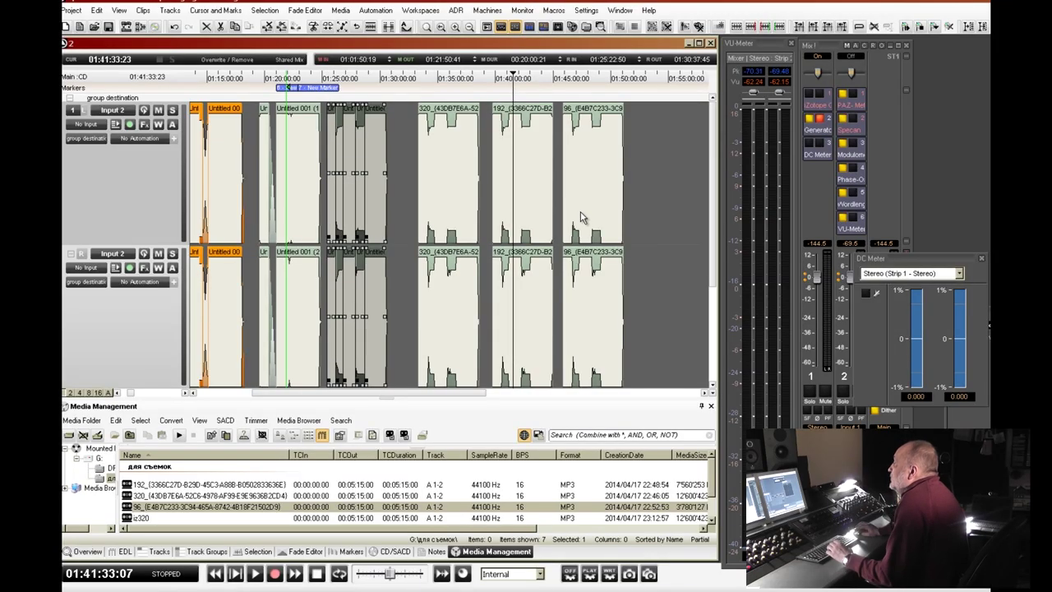
# Play the 192 clip from about 01:41:33 and alternate with the end of the 320 clip to compare their peak levels
pyautogui.press('space')
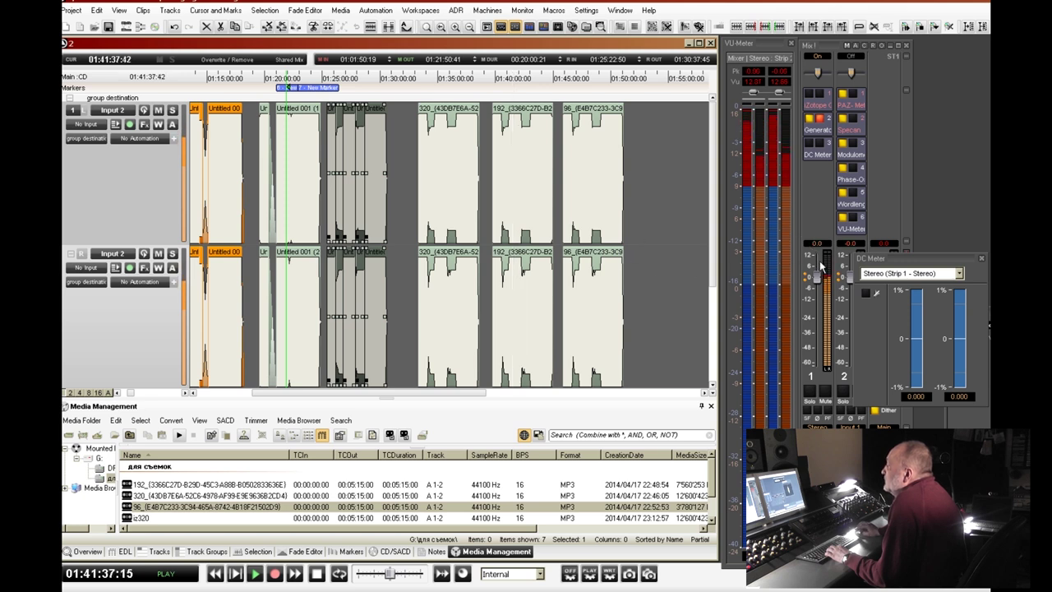
pyautogui.click(536, 93)
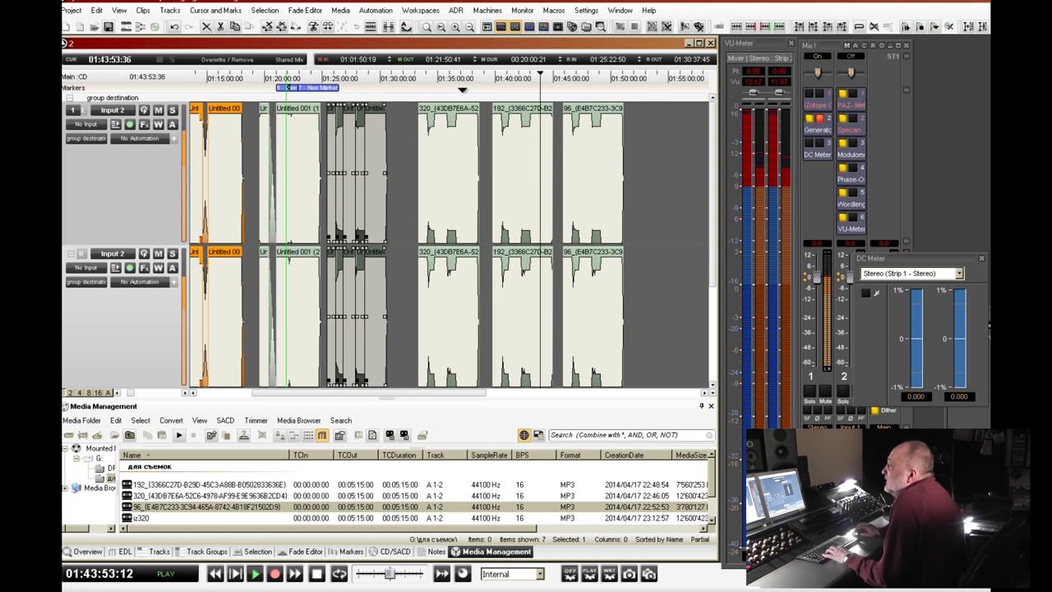
pyautogui.click(462, 90)
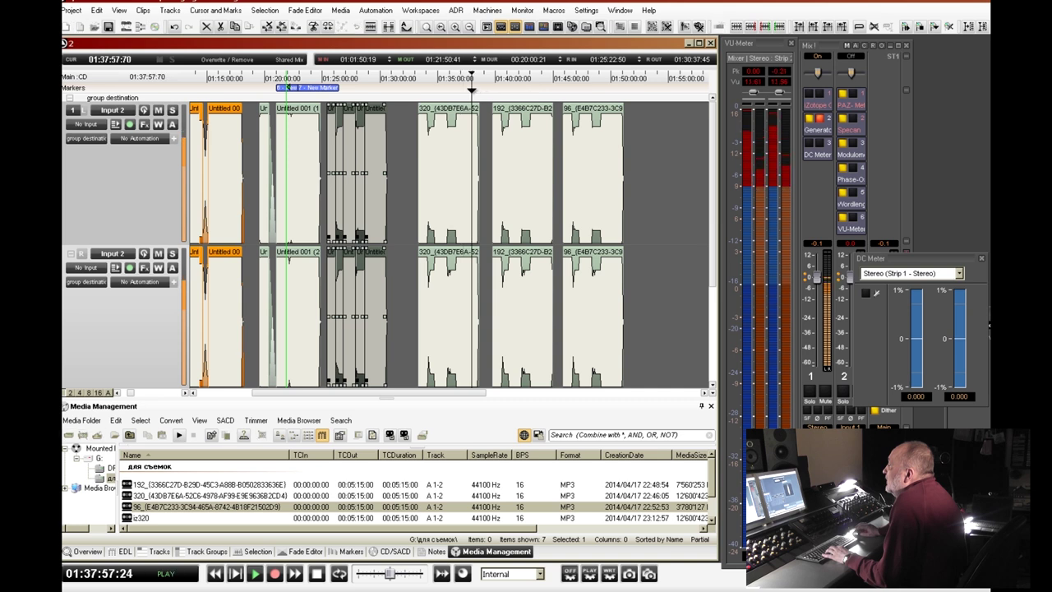
pyautogui.click(467, 90)
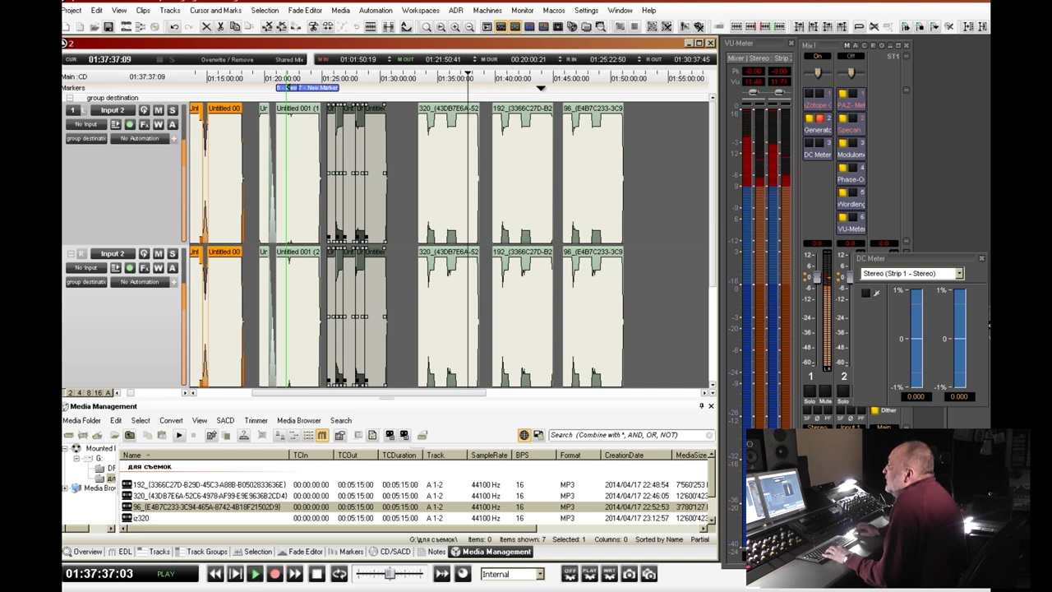
pyautogui.click(541, 90)
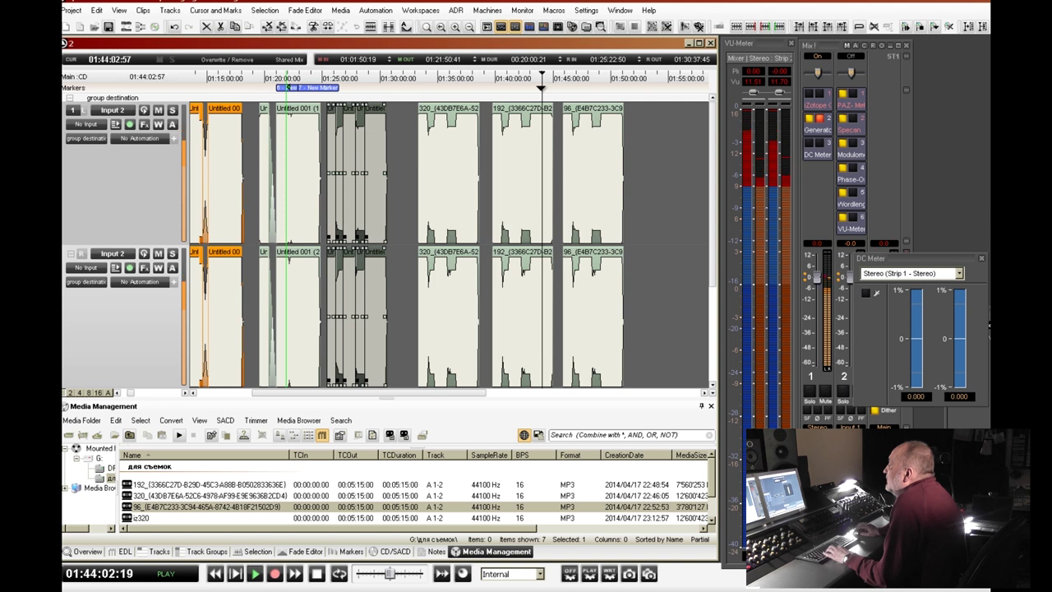
pyautogui.press('space')
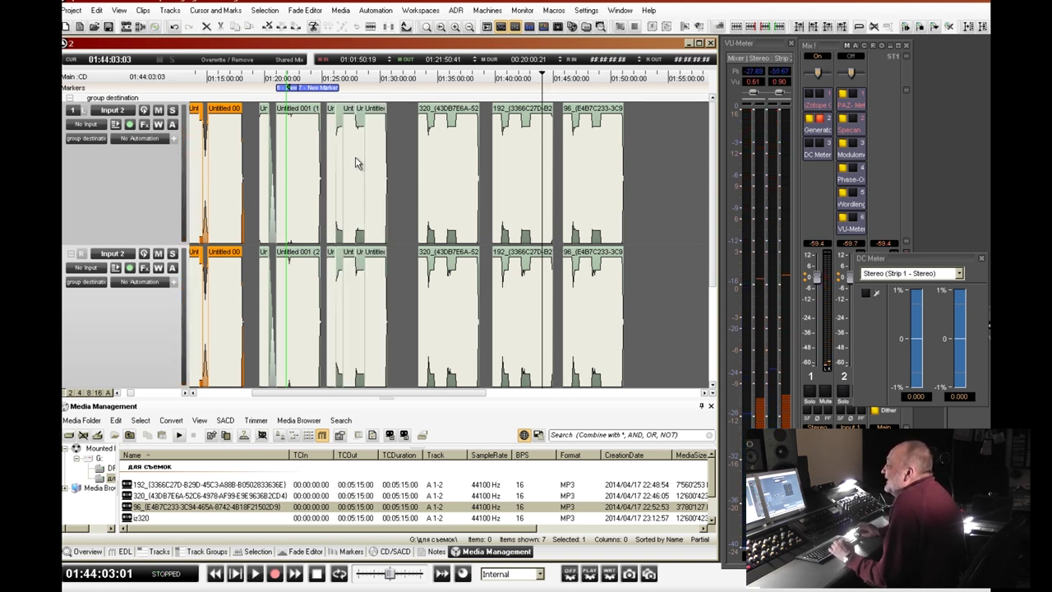
# Fit the Untitled 001 clip group in the timeline and mix it down to MP3 at a constant bitrate of 96 kbps
pyautogui.hotkey('ctrl', 'f')
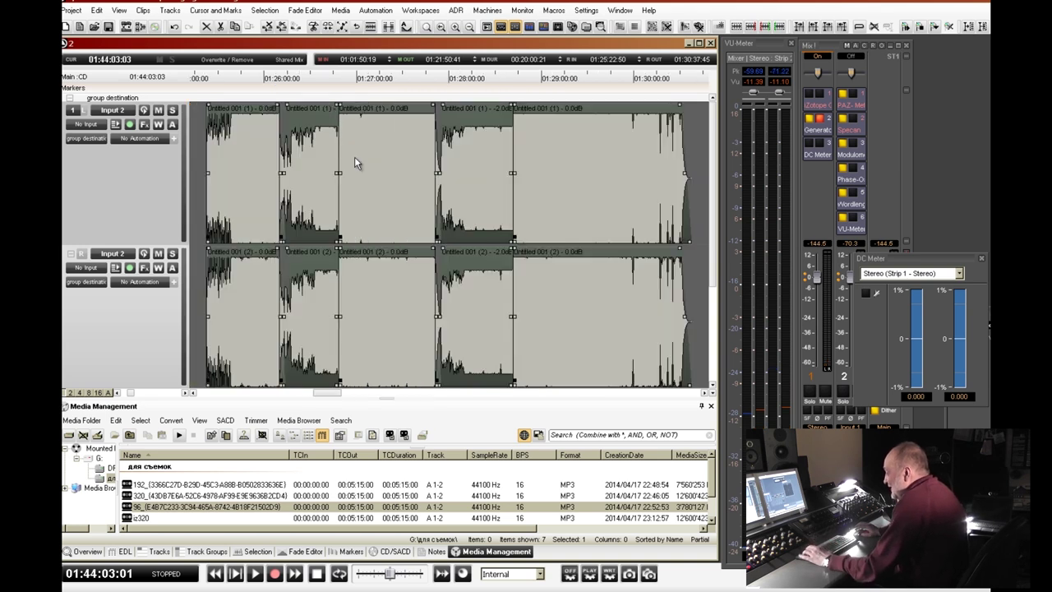
pyautogui.hotkey('ctrl', 'm')
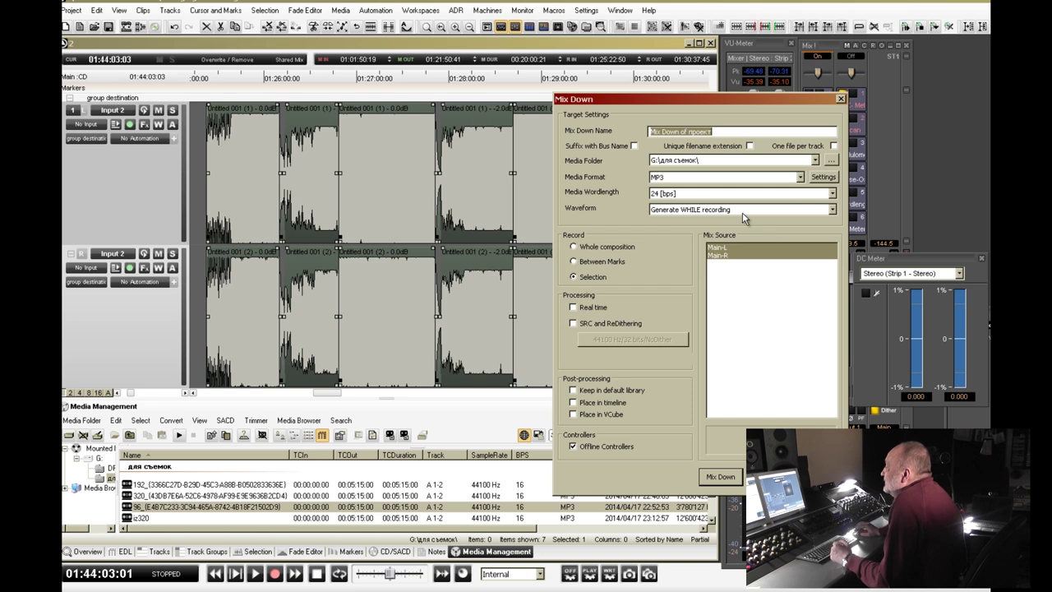
pyautogui.click(812, 180)
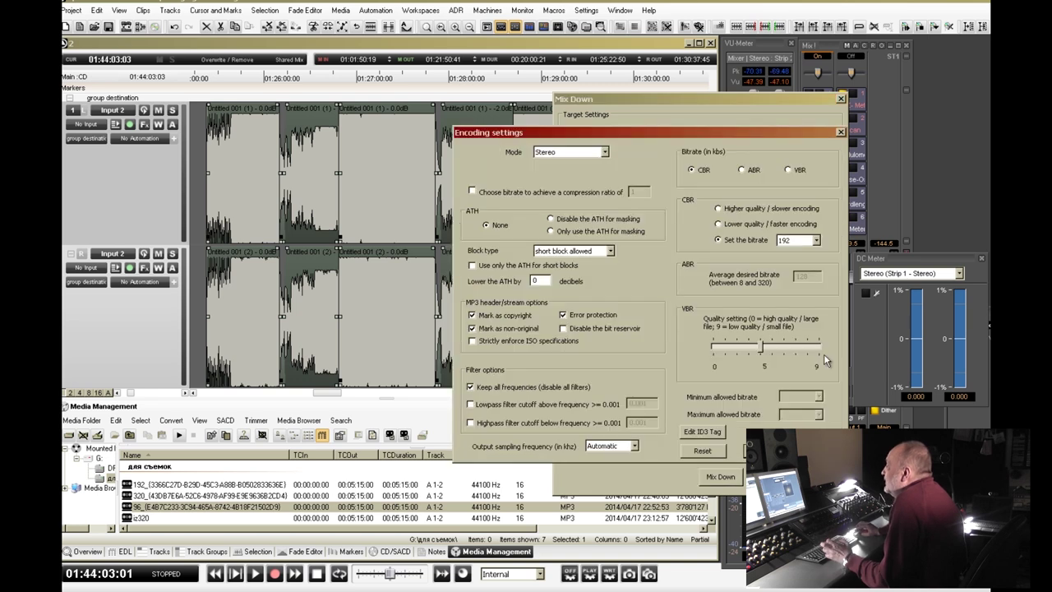
pyautogui.click(816, 240)
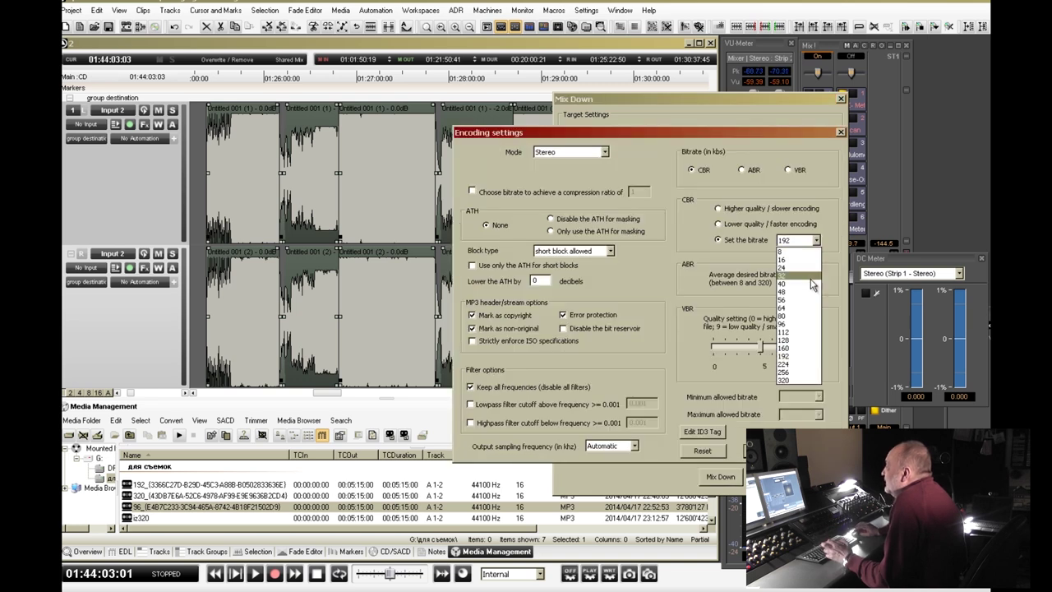
pyautogui.click(812, 325)
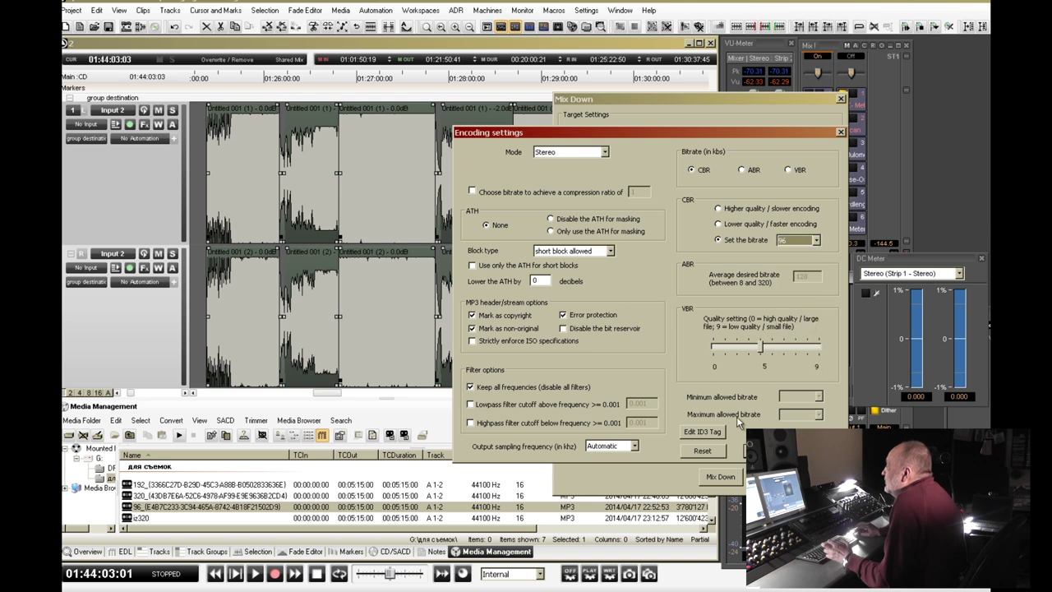
pyautogui.click(755, 449)
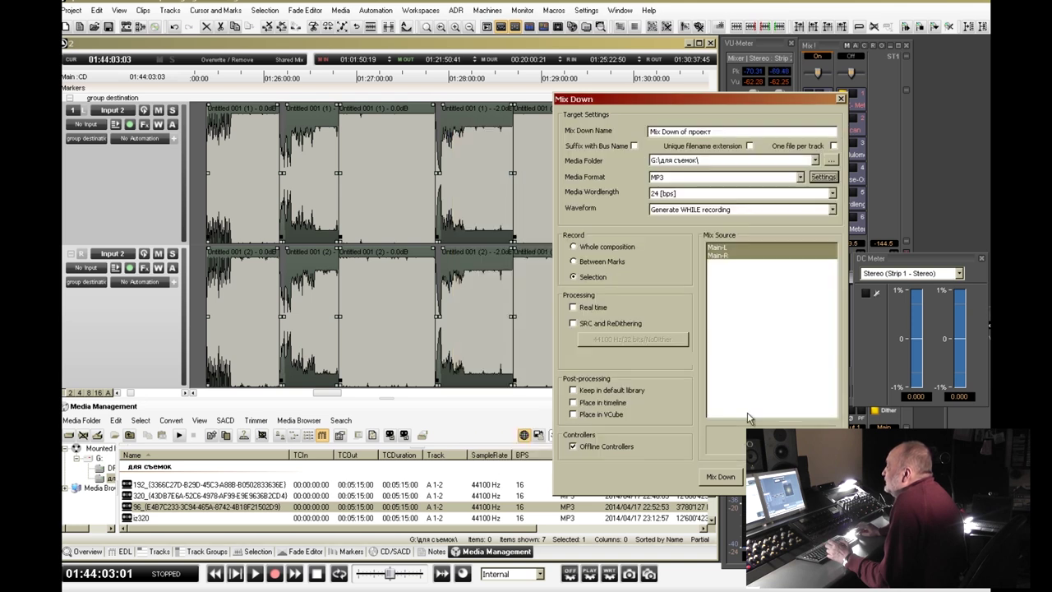
pyautogui.click(726, 482)
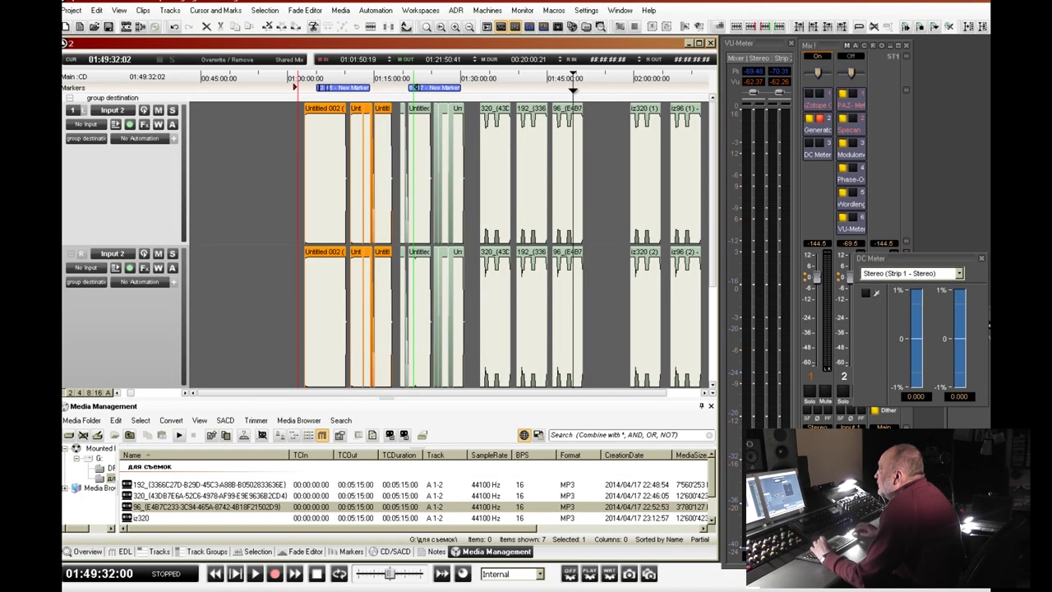
# Play the 96 clip from about 01:49:44 to check its peak levels
pyautogui.press('Right')
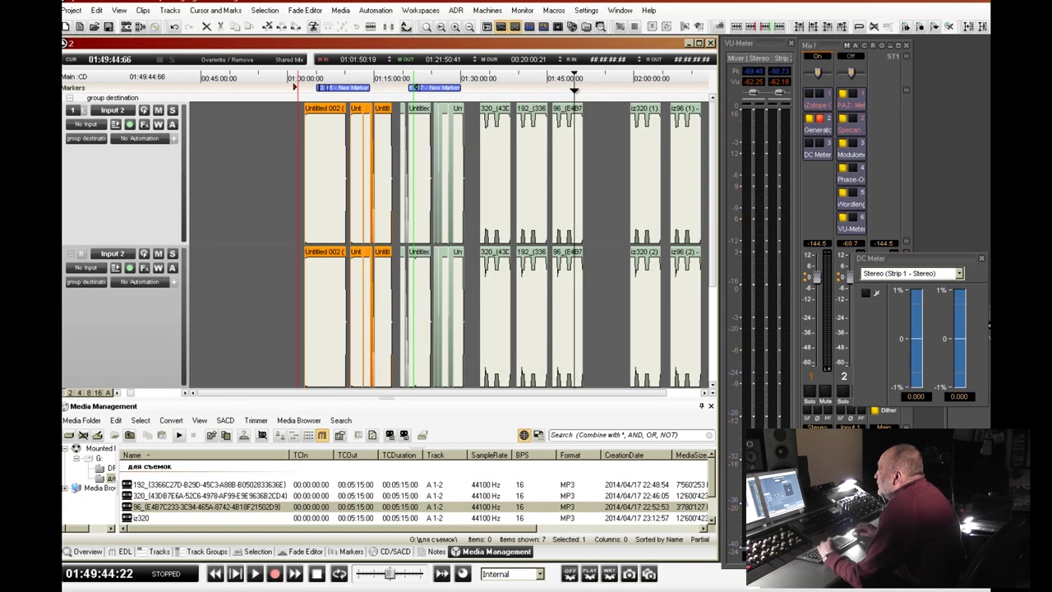
pyautogui.press('space')
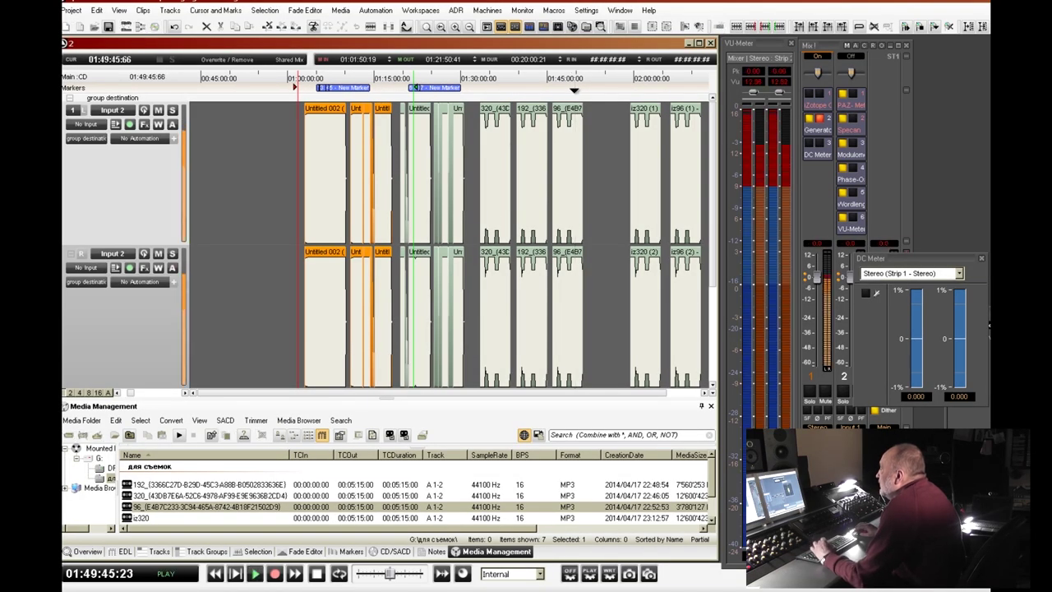